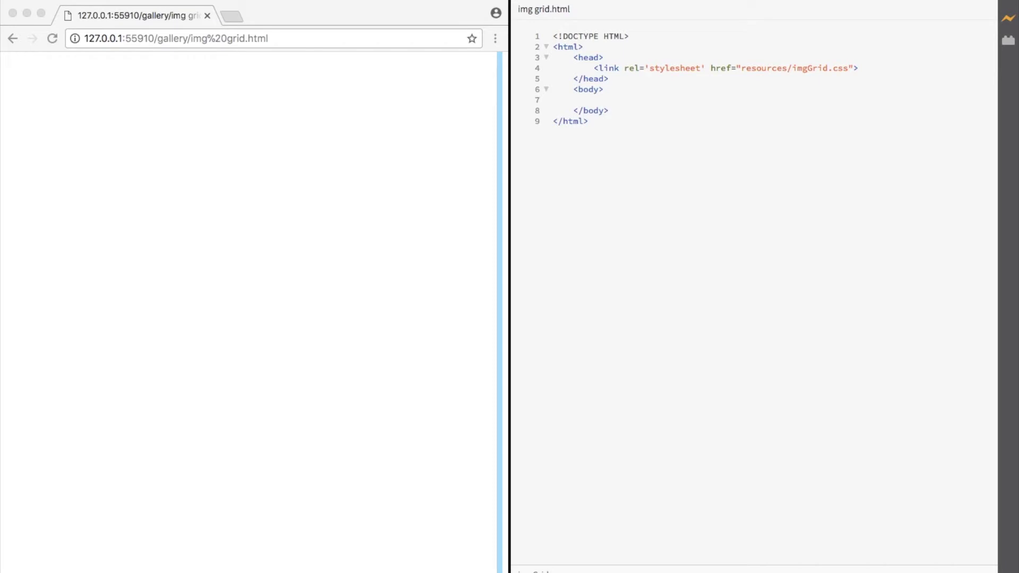
text(<div>)
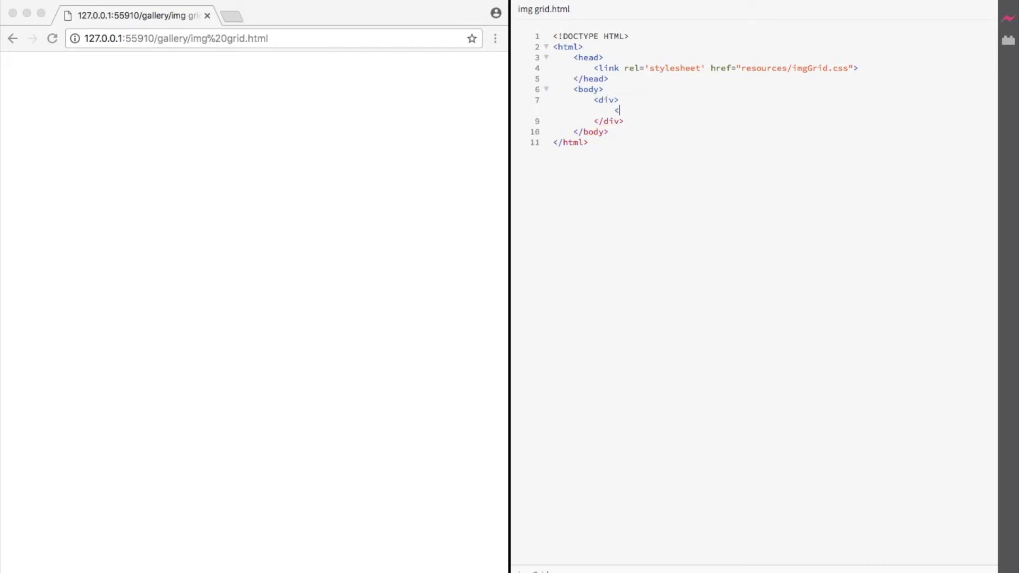
text(</div>img src='images/feather.jpg'>)
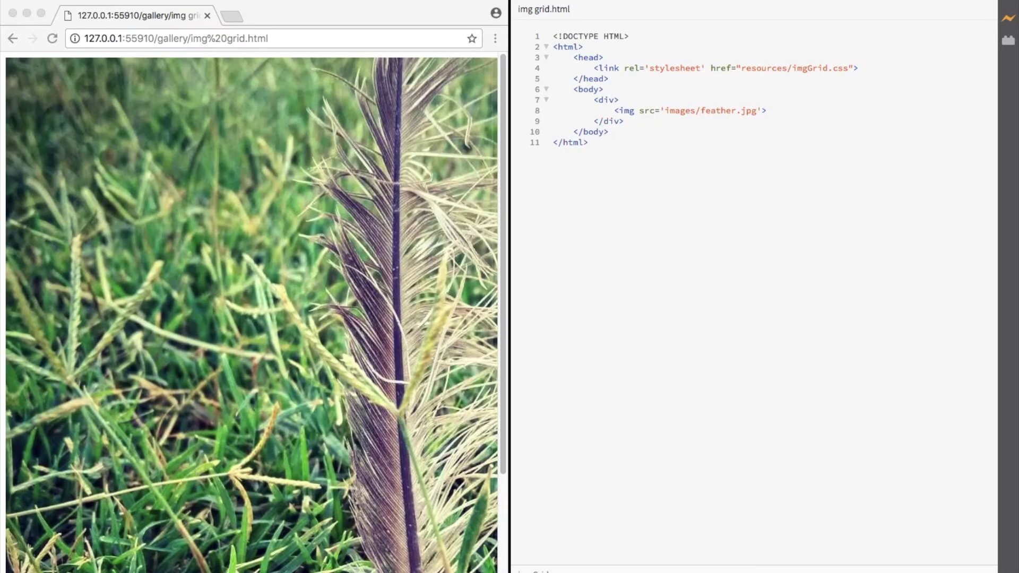
- Fill the first div with images feather, feather2, feet and flowers from images/
key(Return)
text(<img src='images/)
key(Down)
key(Down)
key(Down)
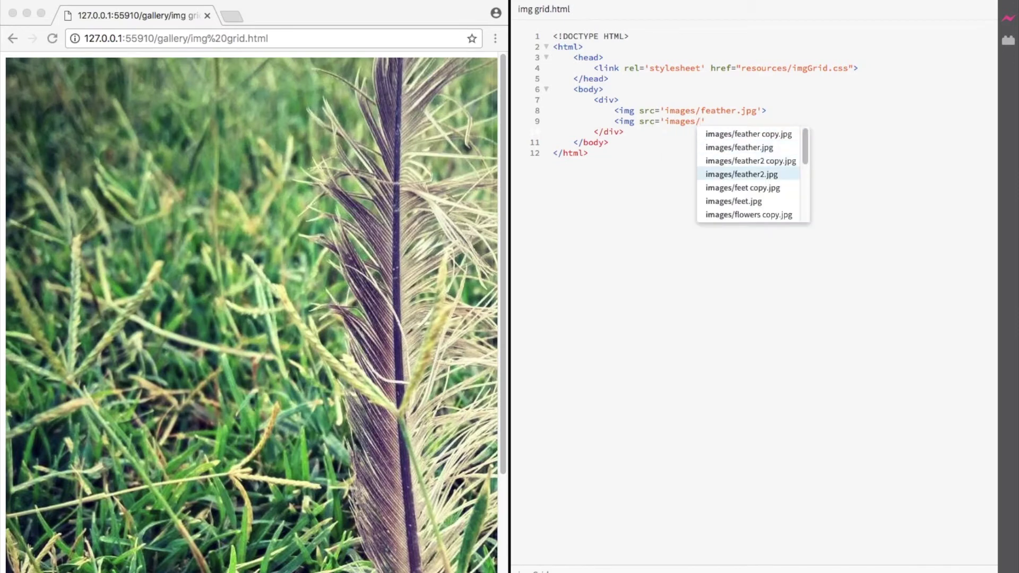
key(Return)
text('>)
key(Return)
text(<img src='images/)
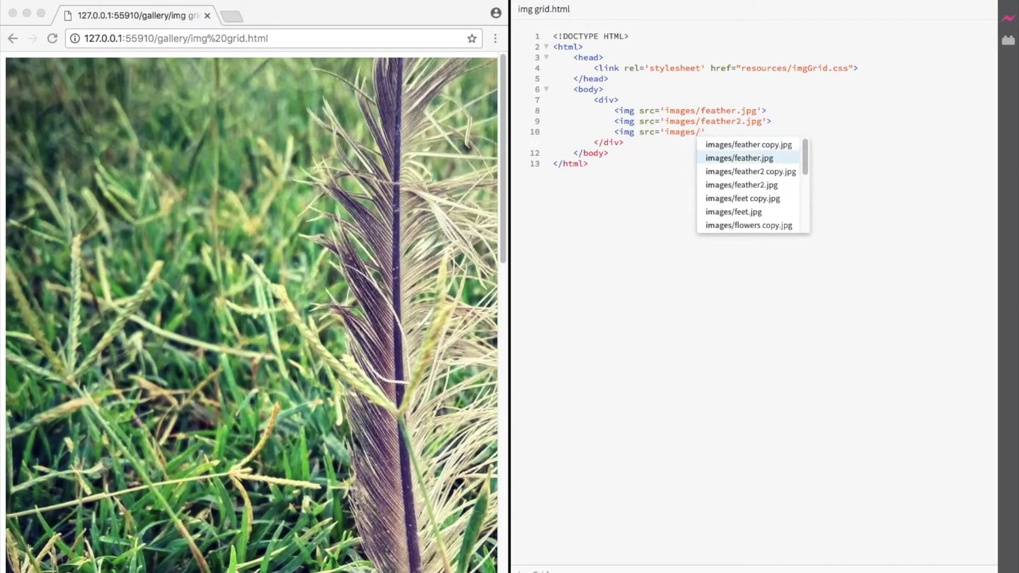
key(Down)
key(Down)
key(Down)
key(Return)
text('>)
key(Return)
text(<img src='images)
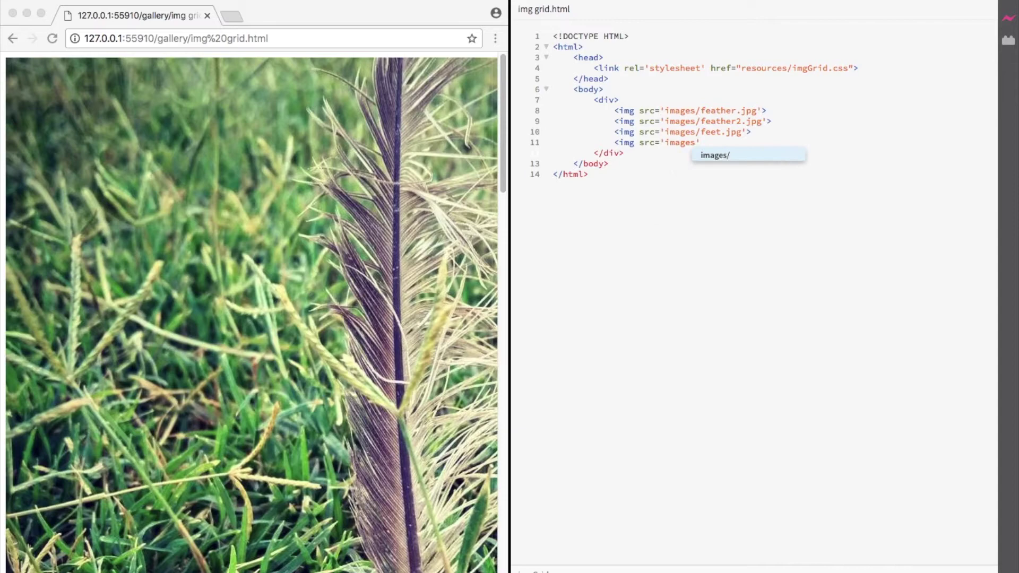
text(/)
key(Down)
key(Down)
key(Down)
key(Return)
text('><div<i)
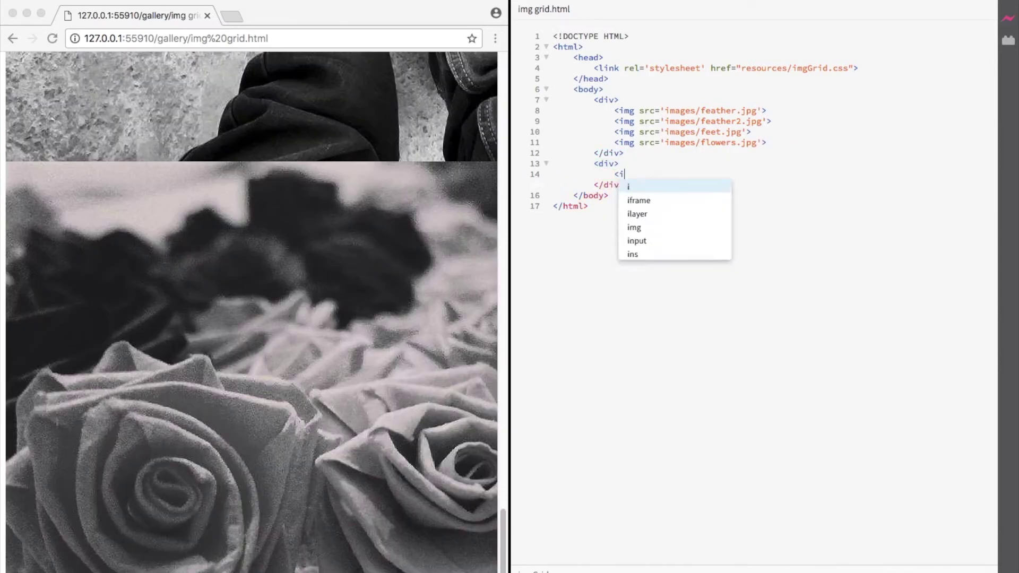
text(mg sr='images/)
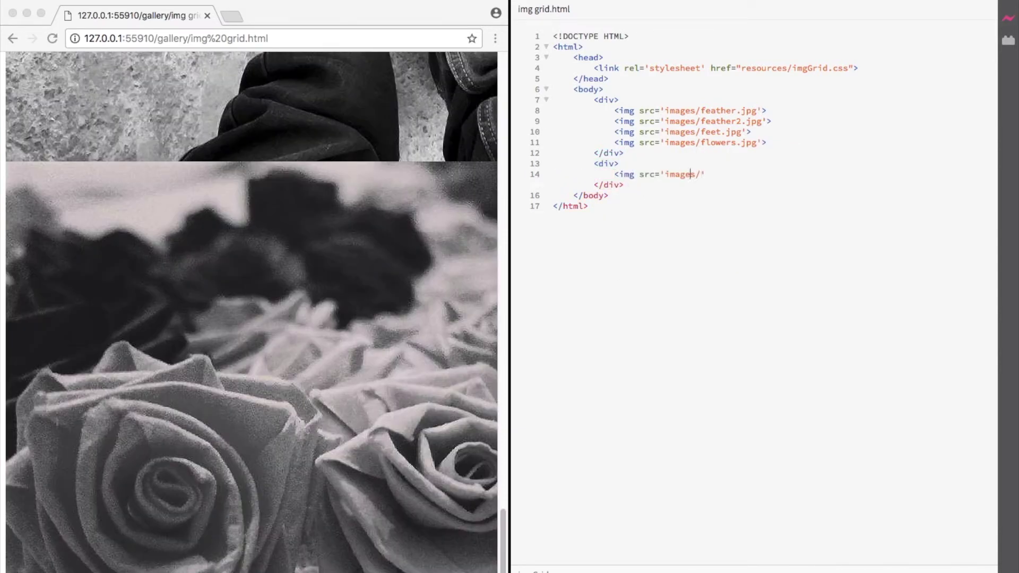
text(/)
- Fill the second div with images hand, rose, tree and stone from images/
key(Down)
key(Down)
key(Down)
key(Return)
text('>)
key(Return)
text(<)
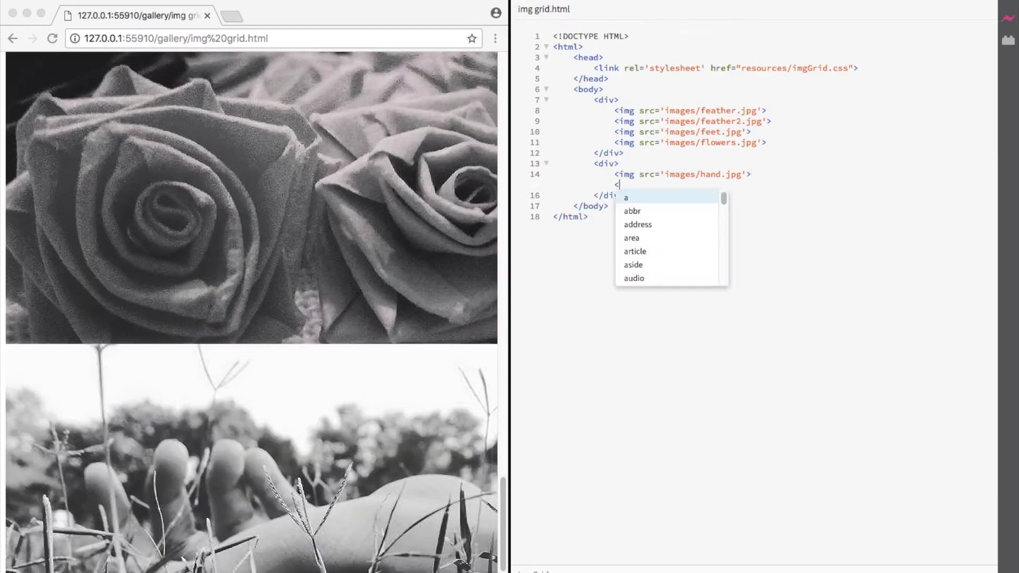
text(img src="images/)
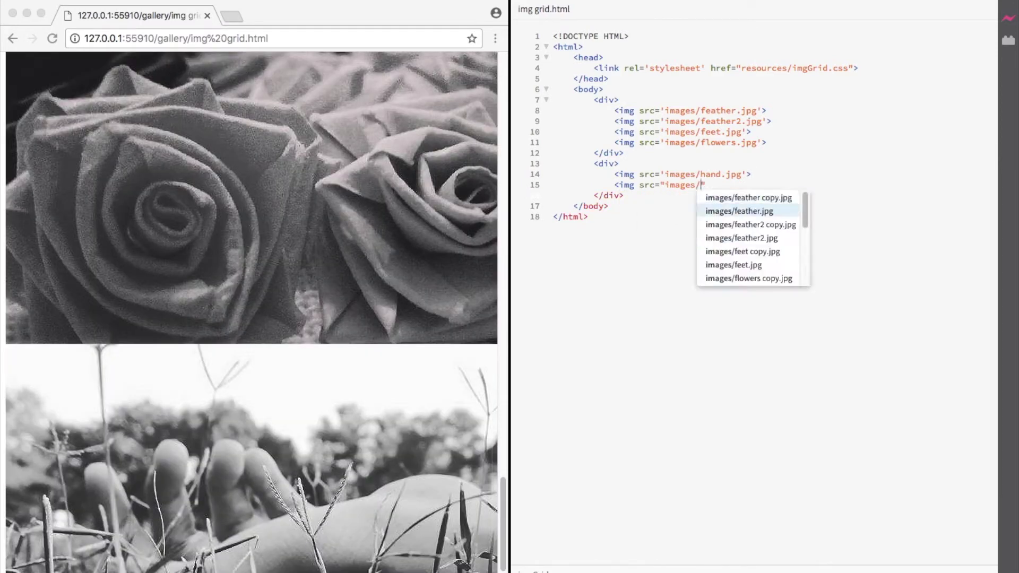
key(Down)
key(Down)
key(Down)
key(Return)
text(">)
key(Return)
text(<img src="images/)
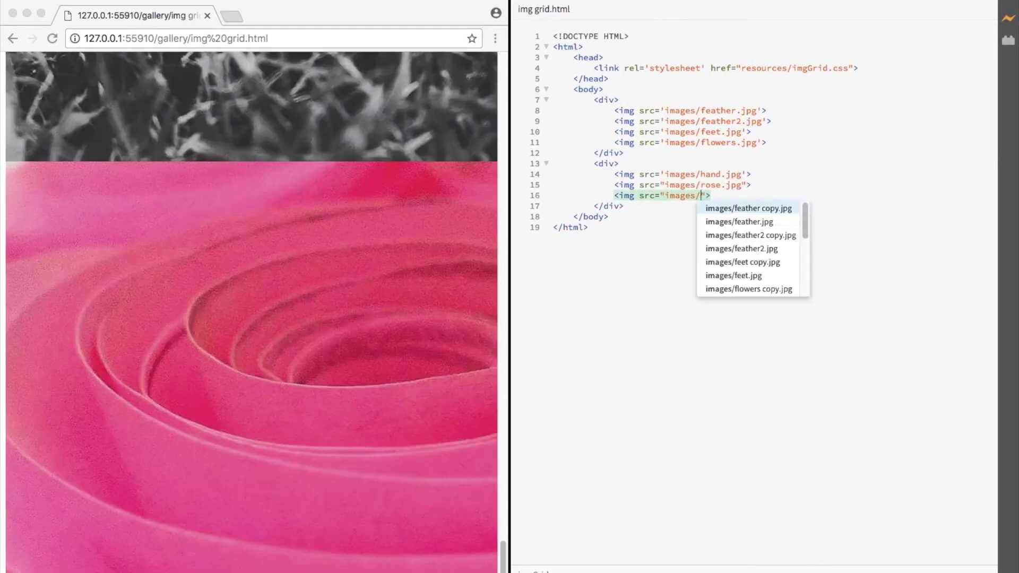
key(Down)
key(Down)
key(Down)
key(Return)
text(">)
key(Return)
text(<img src="images/tree.jpg)
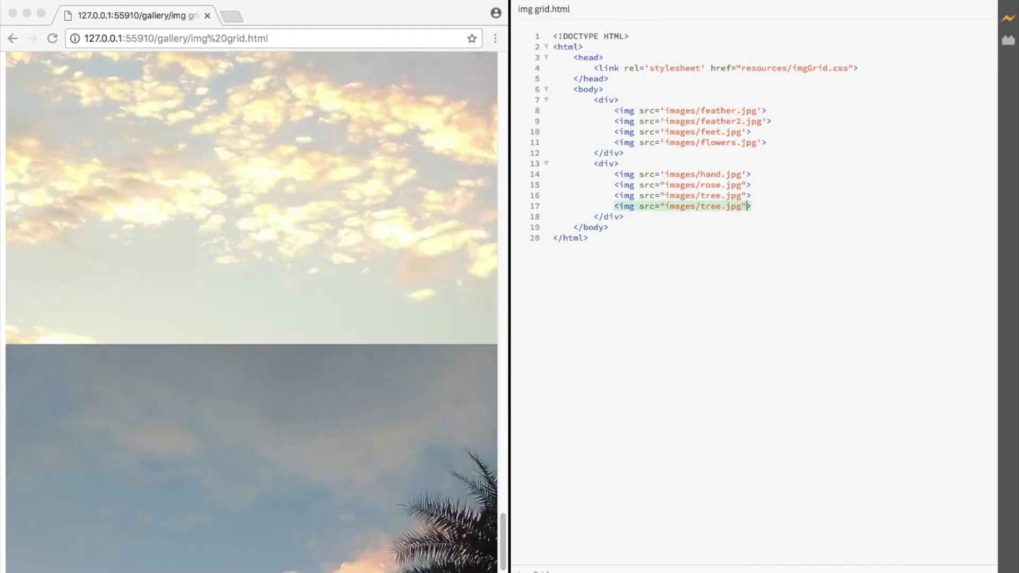
text(st)
key(Return)
text(">)
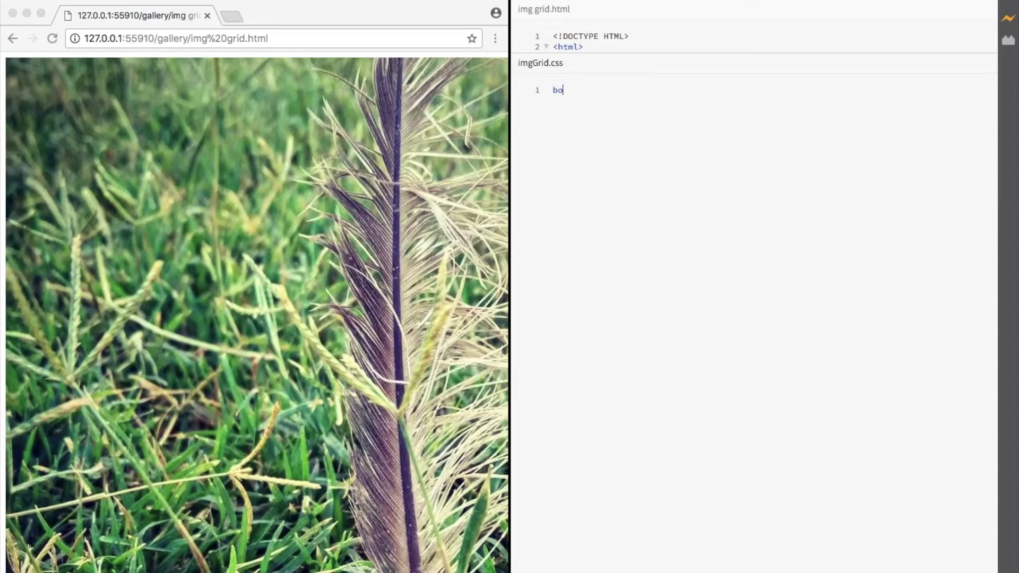
text({)
- In imgGrid.css, zero the body margin and give divs 'width: 50%' and 'float: left'
key(Return)
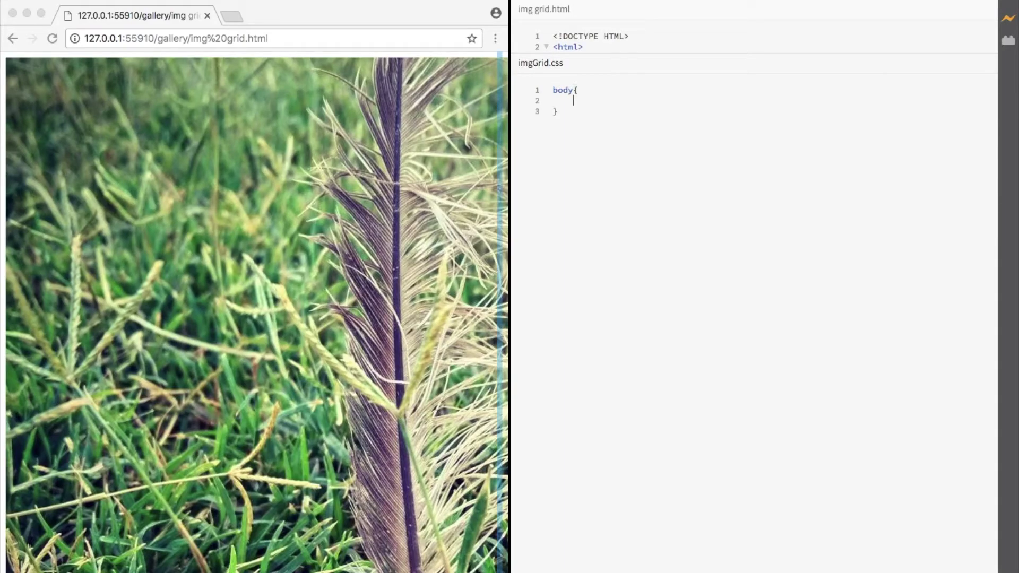
text(margin: )
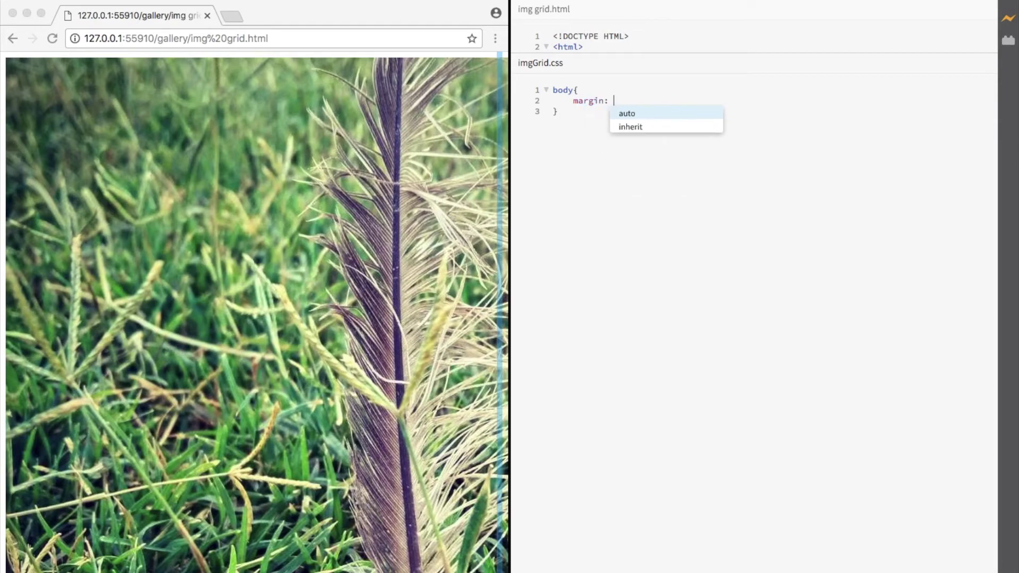
text(0)
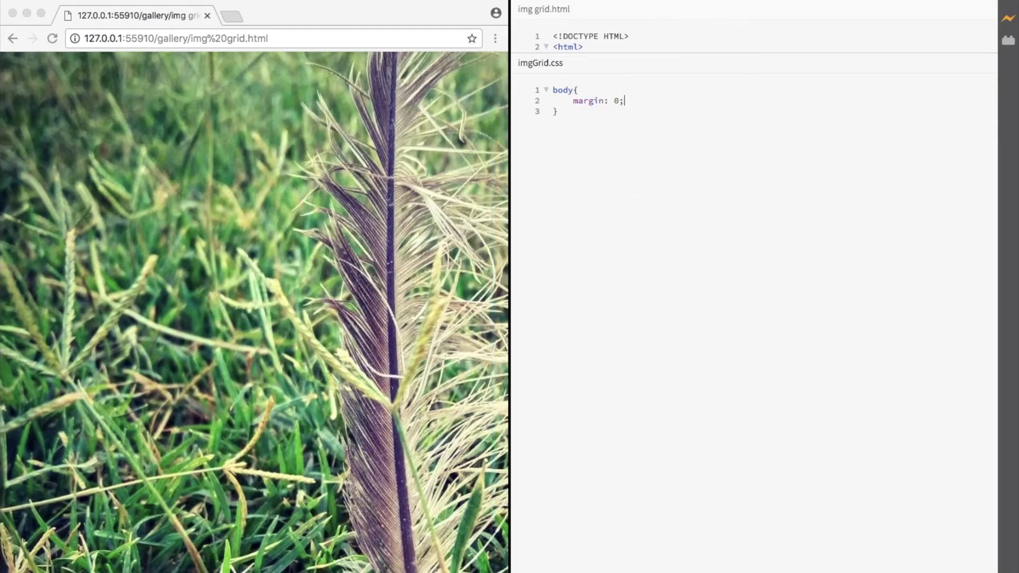
text({)
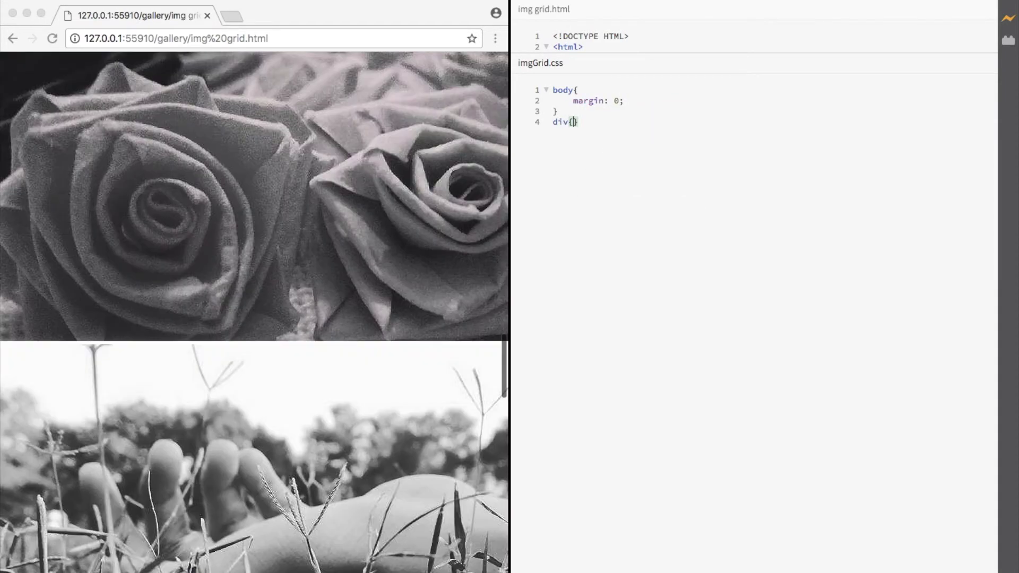
text(wi)
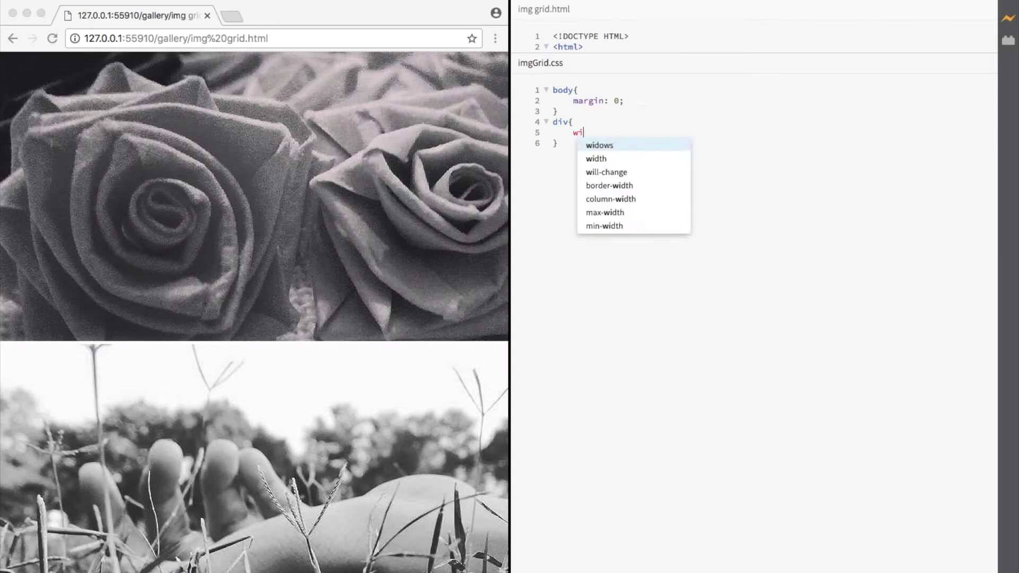
text(dth:60)
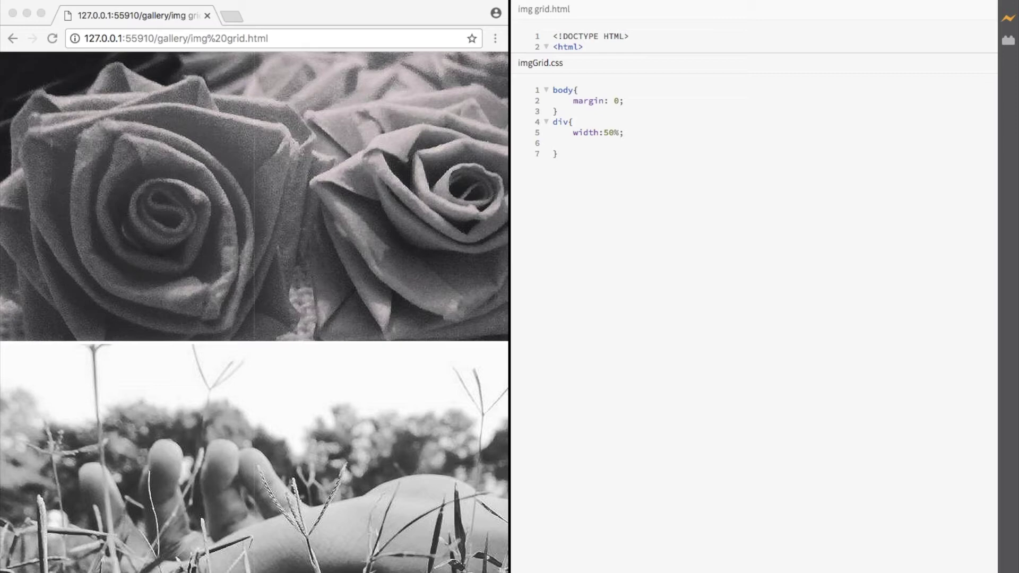
text(flo)
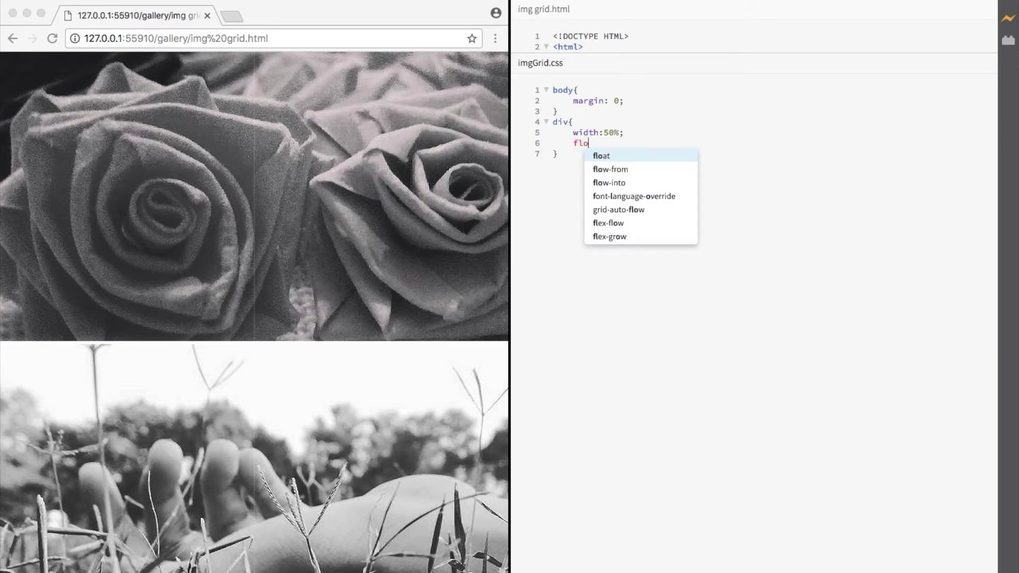
key(Return)
key(Down)
key(Return)
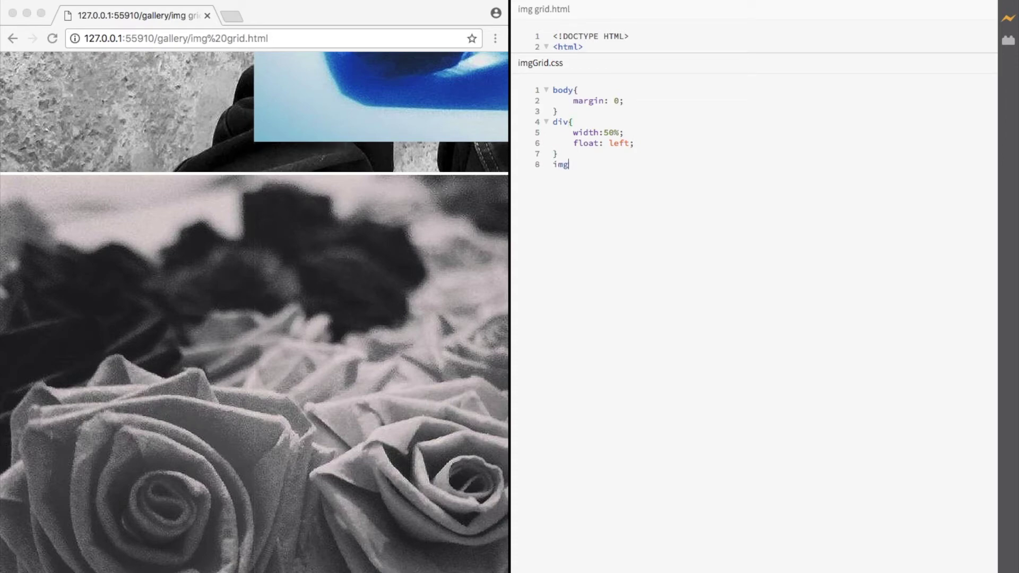
text({)
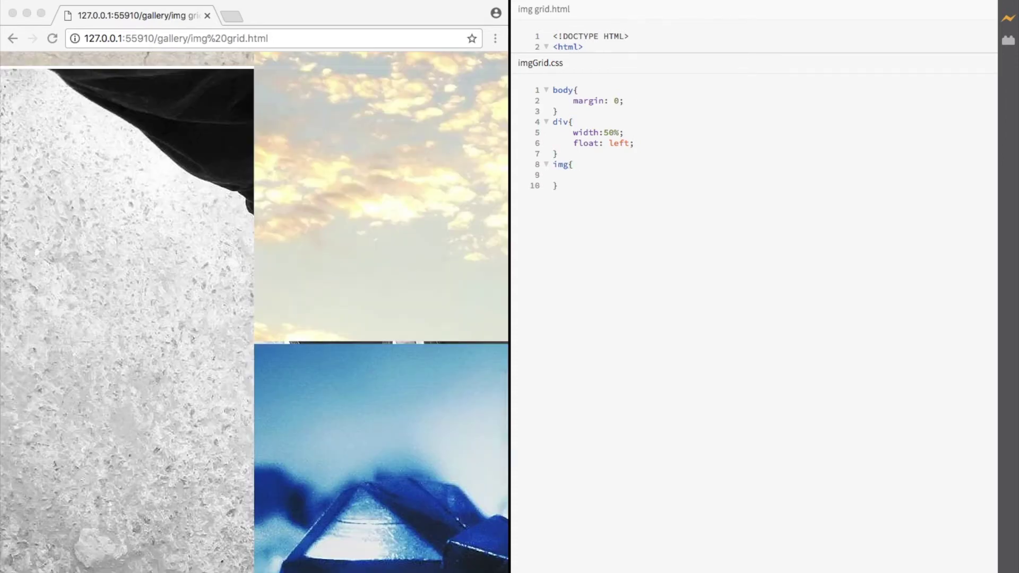
text(max-)
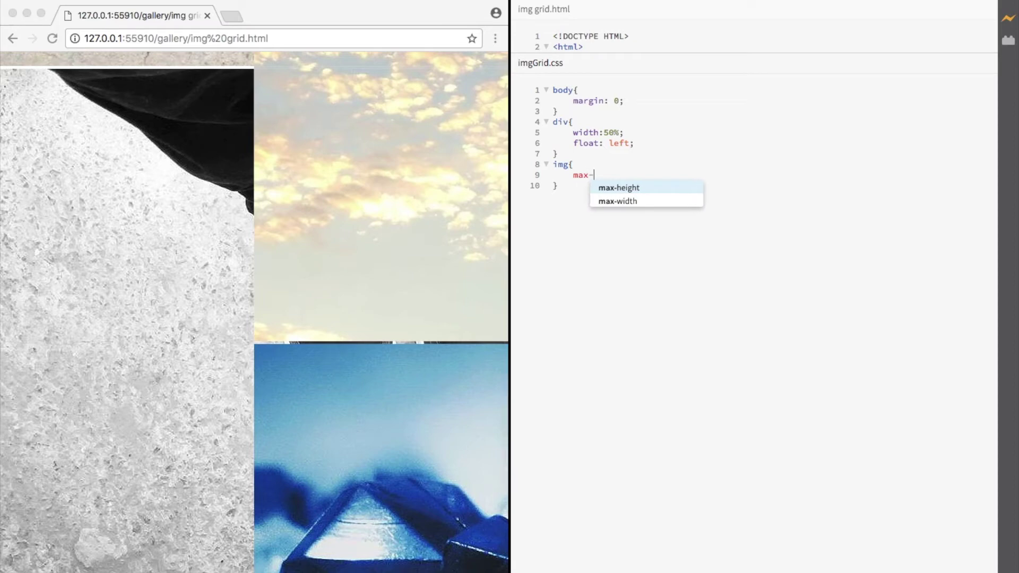
text(width: 100)
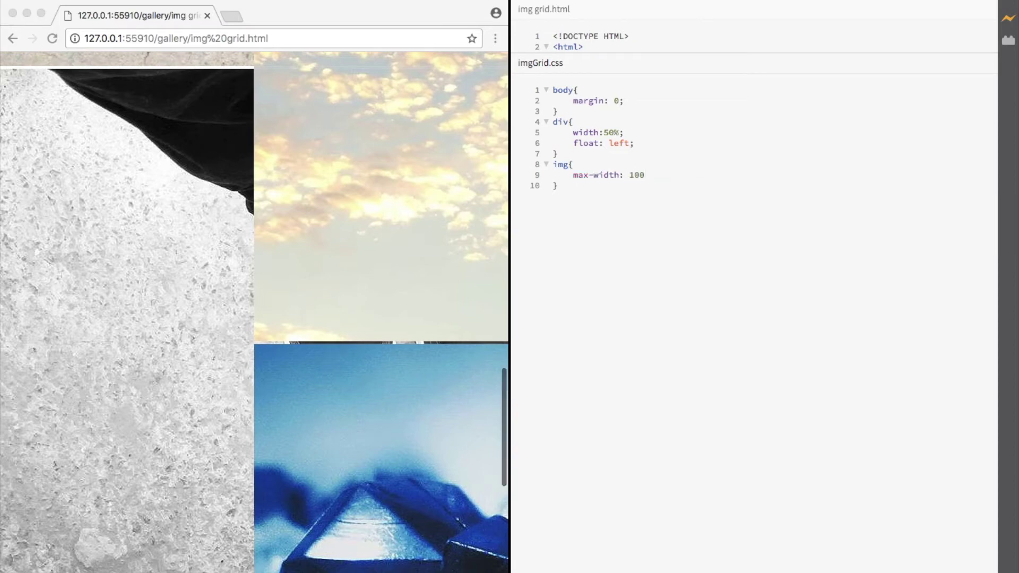
text(%;)
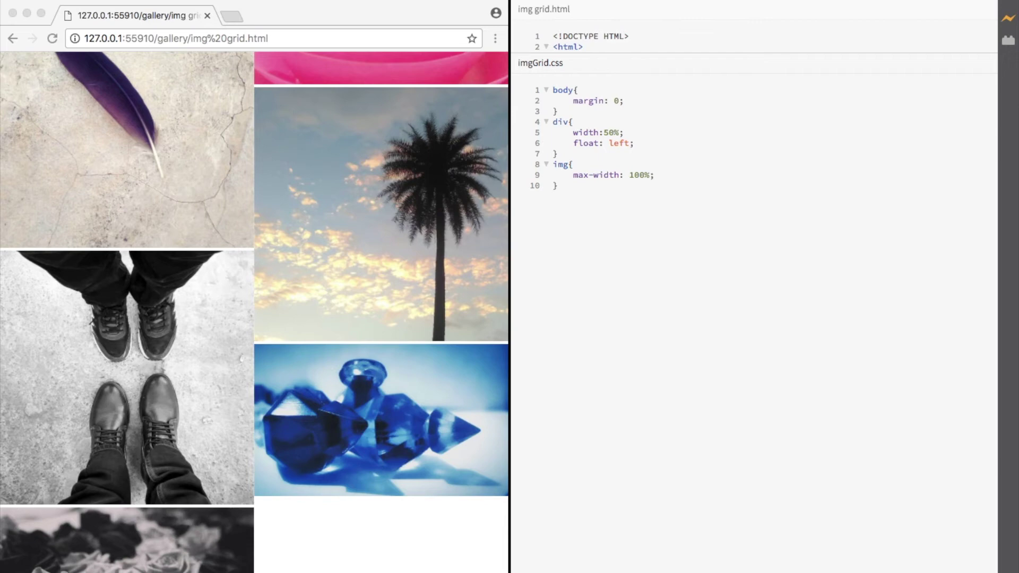
scroll(396, 134, up, 5)
scroll(395, 135, up, 3)
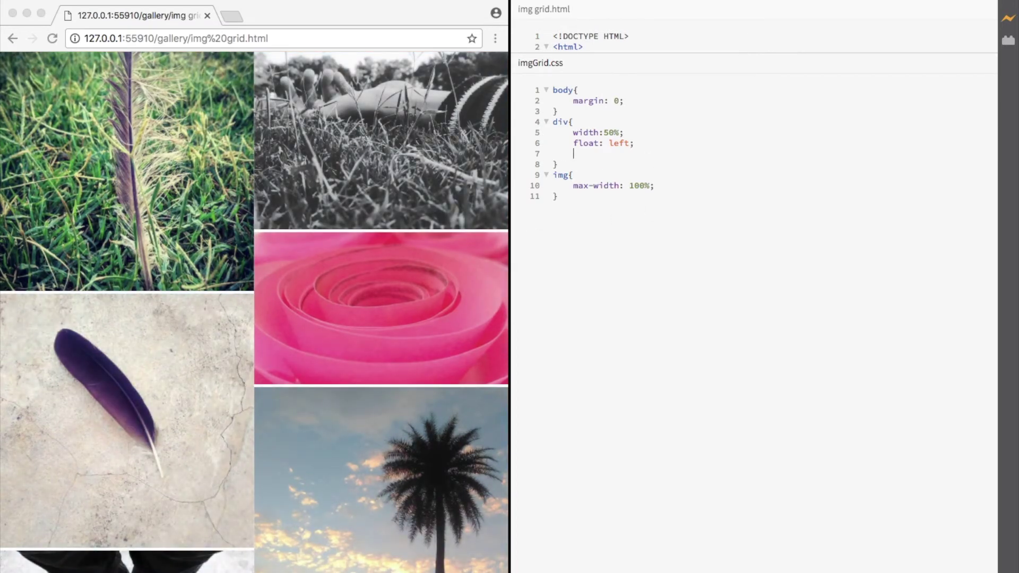
text(box)
- Add 'box-sizing: border-box' and 'padding: 2px' to the div rule, checking the preview
key(Down)
key(Down)
key(Return)
text(border-box;)
key(Return)
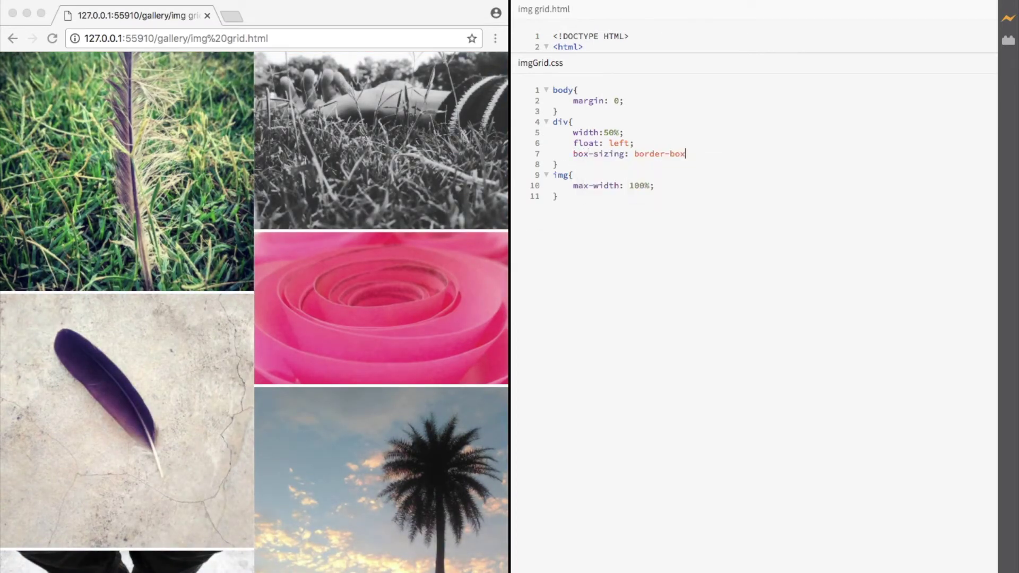
key(Return)
text(pa)
key(Return)
text(2px;)
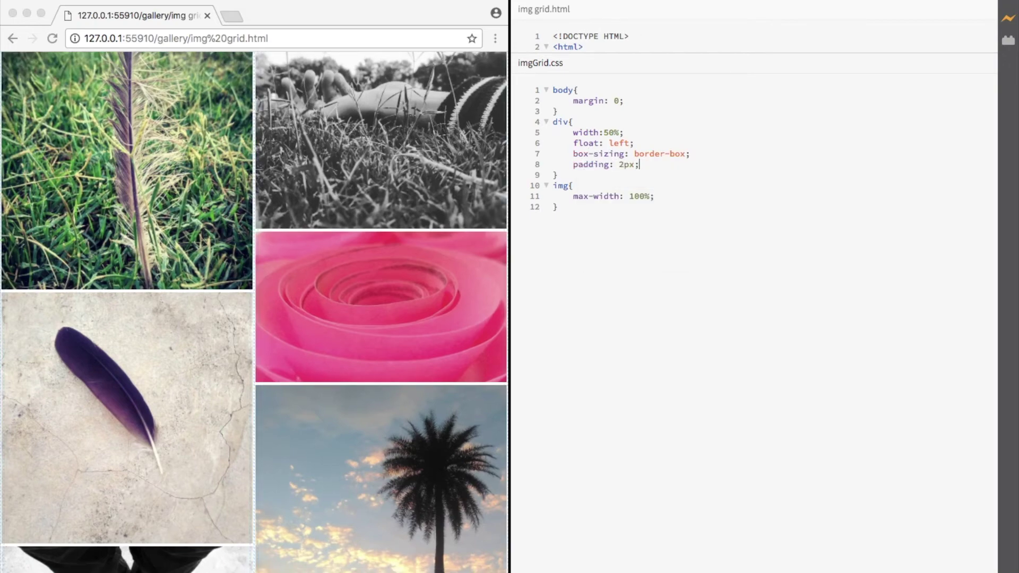
click(388, 354)
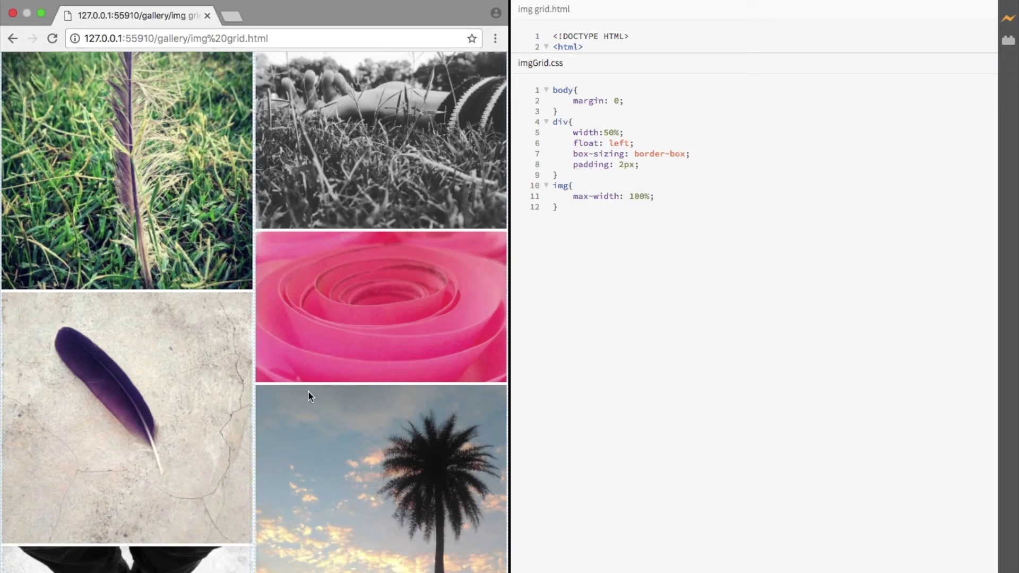
scroll(308, 390, down, 5)
scroll(383, 341, up, 5)
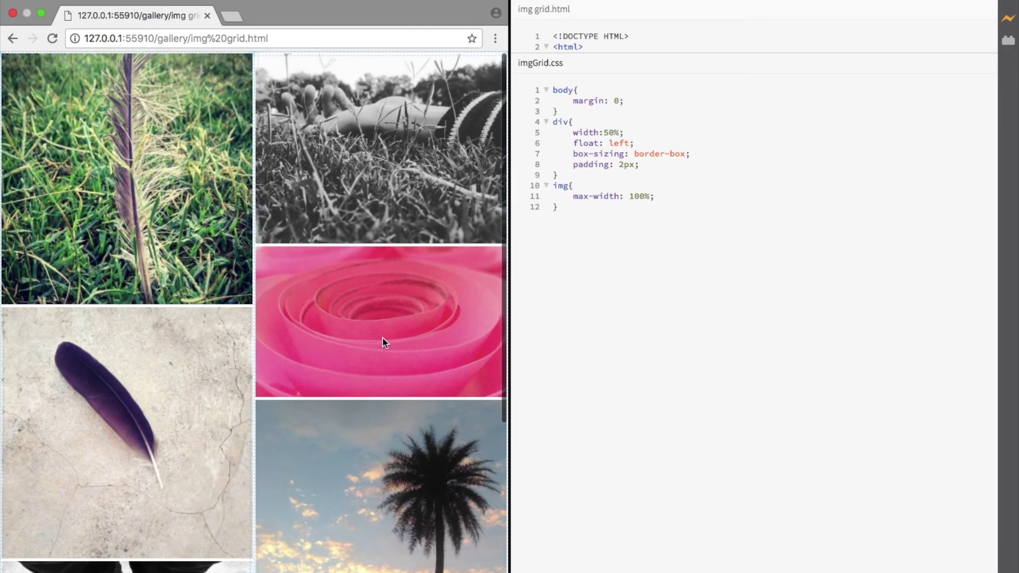
click(586, 185)
- Add 'display: block' and 'margin-top: 4px' to the img rule and save imgGrid.css
key(Return)
text(dis)
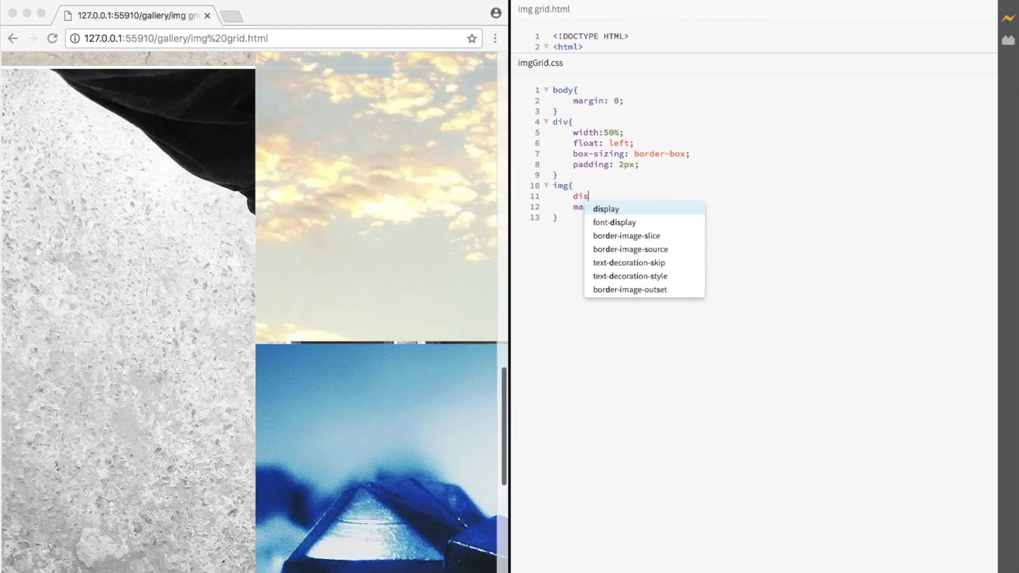
key(Return)
key(Return)
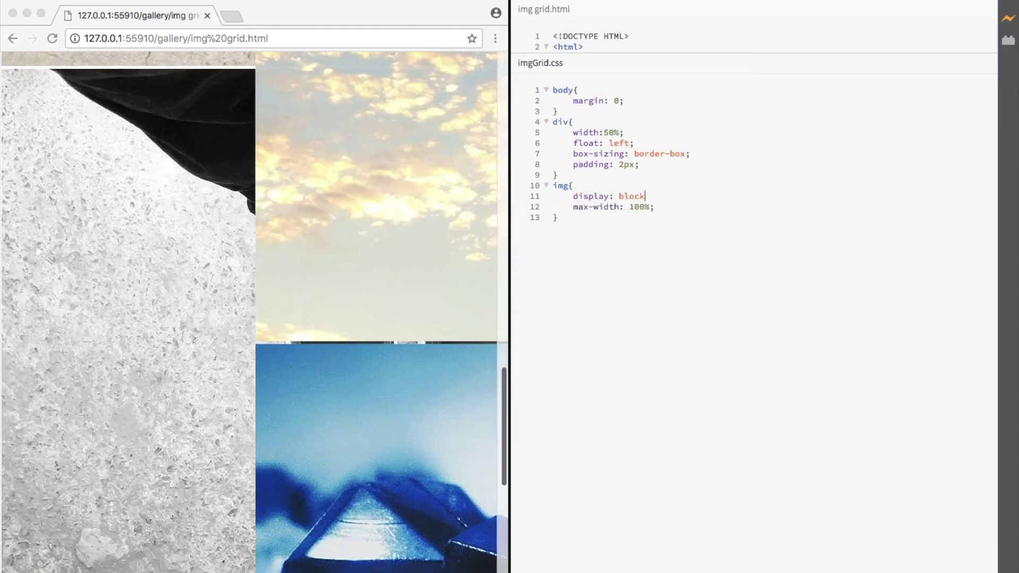
text(;)
scroll(353, 218, up, 5)
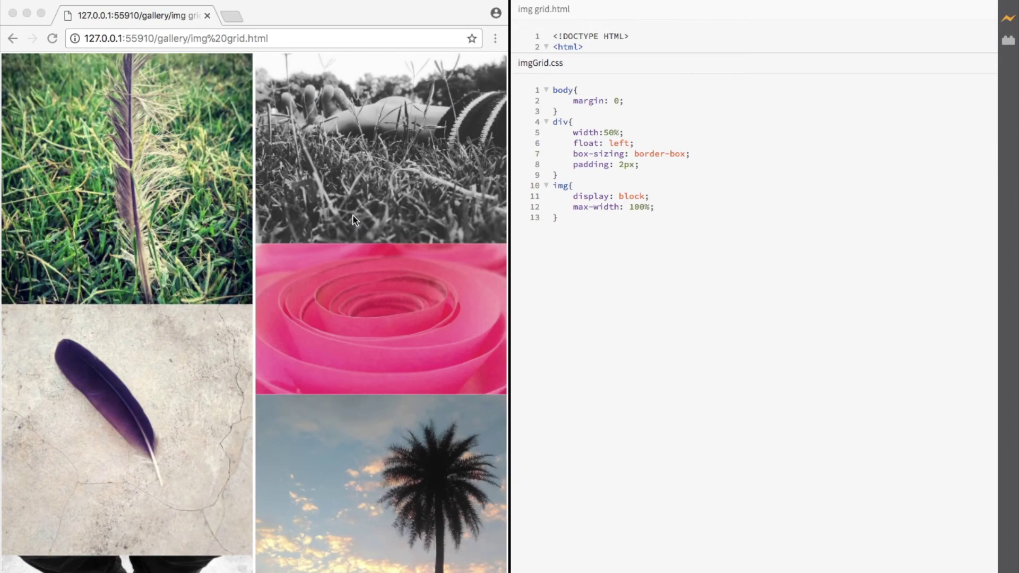
scroll(354, 219, down, 5)
key(Return)
text(marg)
key(Down)
key(Down)
key(Down)
key(Return)
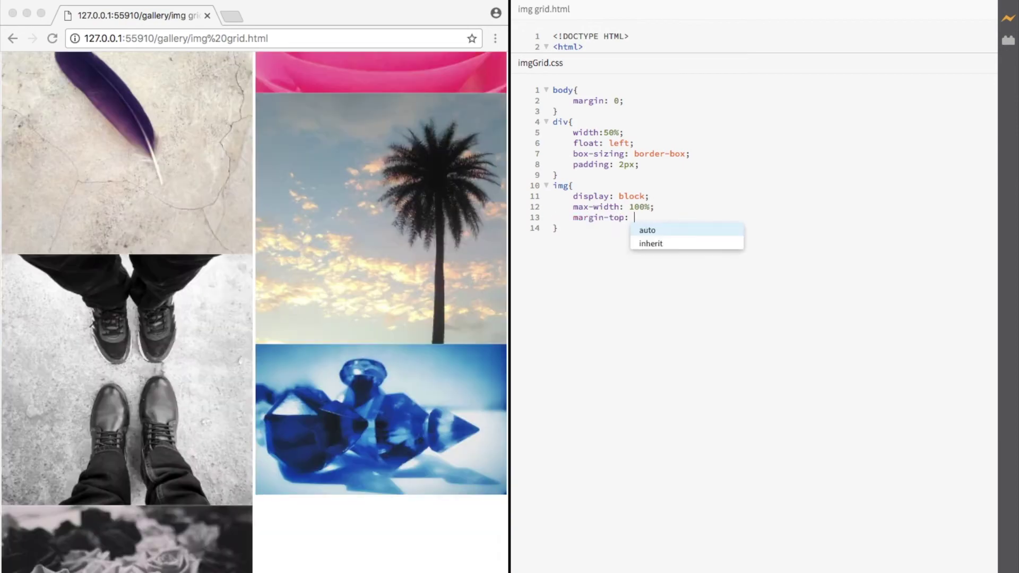
text(4px;)
key(ctrl+s)
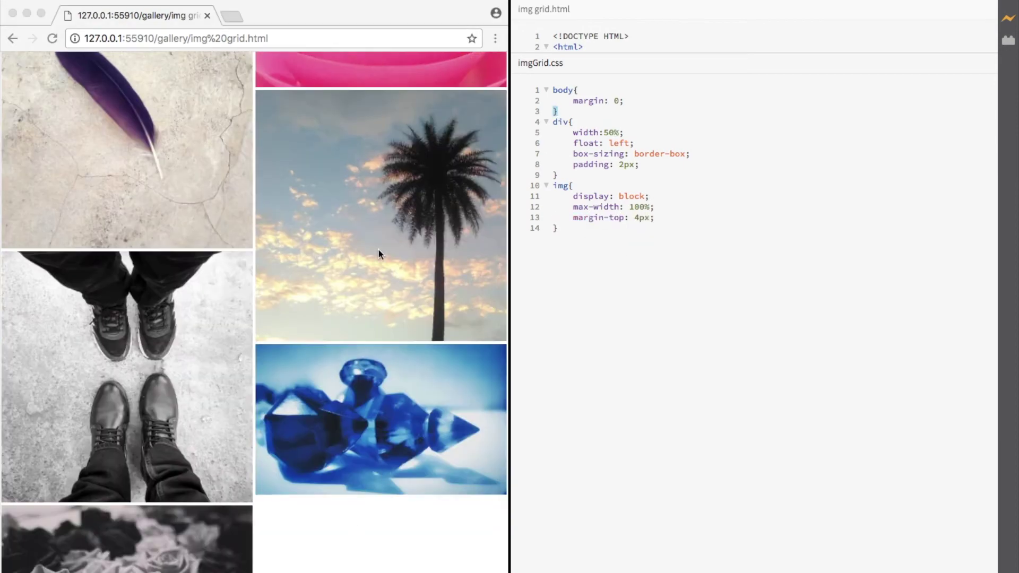
scroll(378, 249, down, 4)
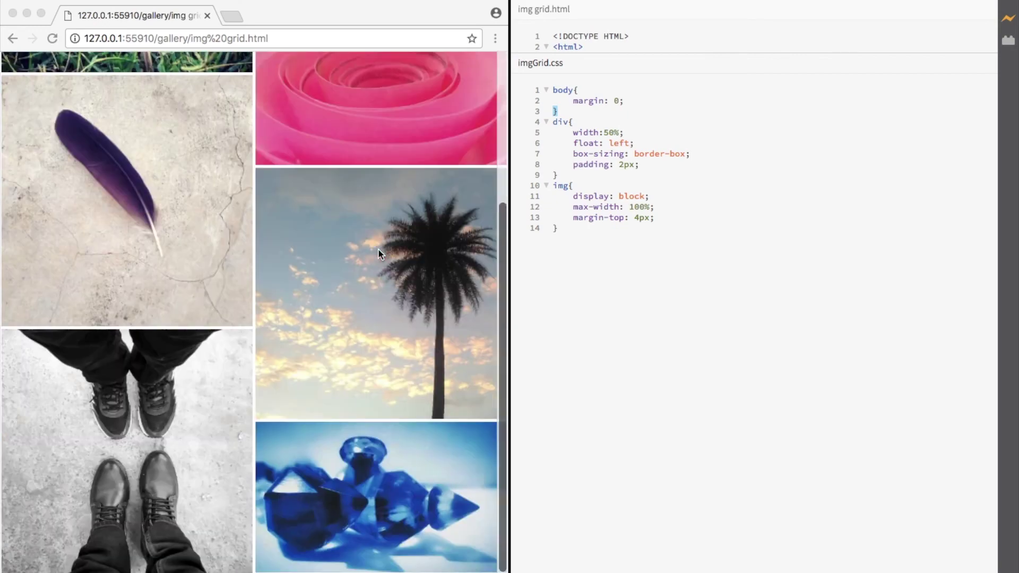
scroll(378, 248, down, 2)
scroll(370, 270, up, 5)
scroll(370, 270, up, 3)
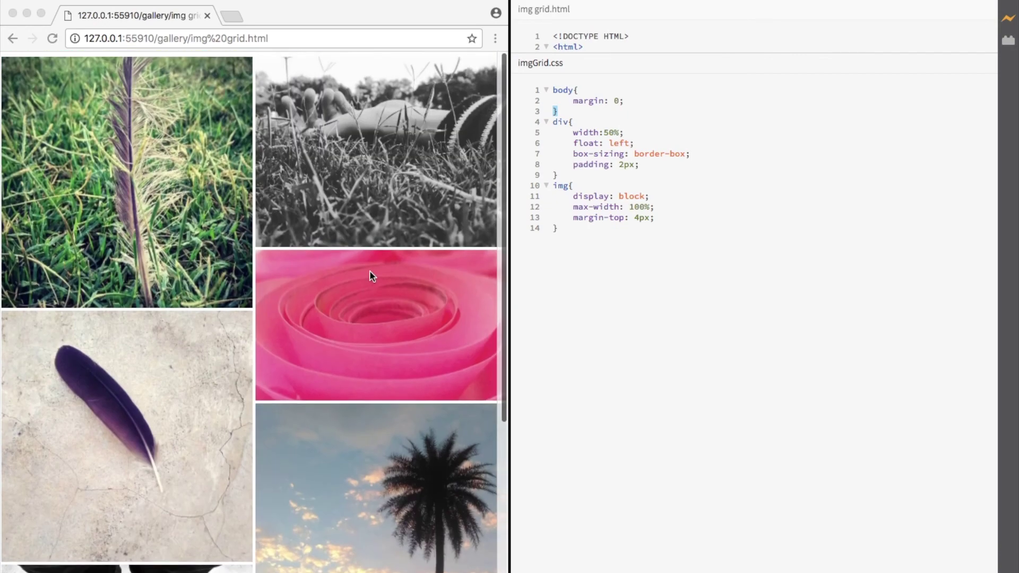
click(685, 401)
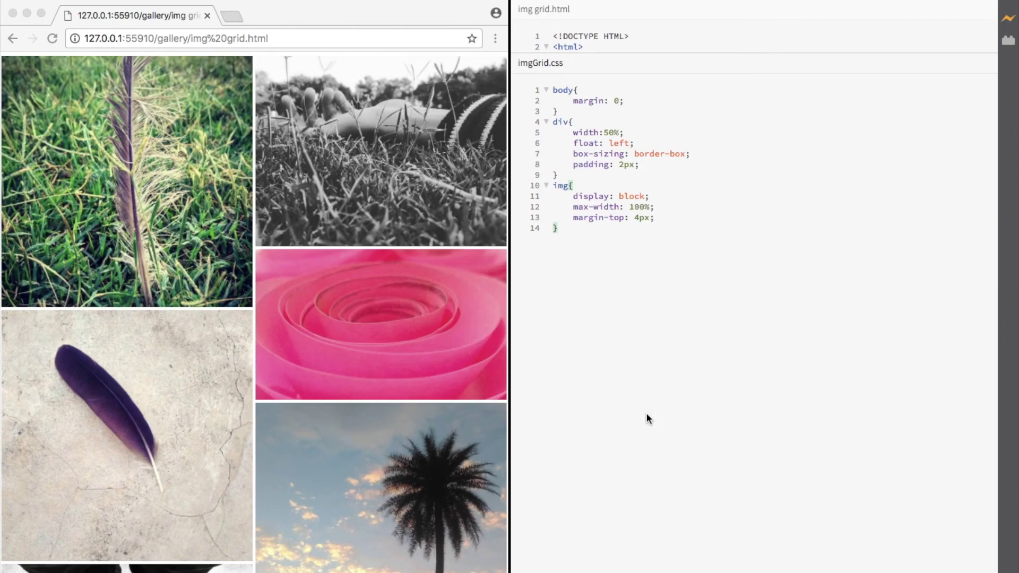